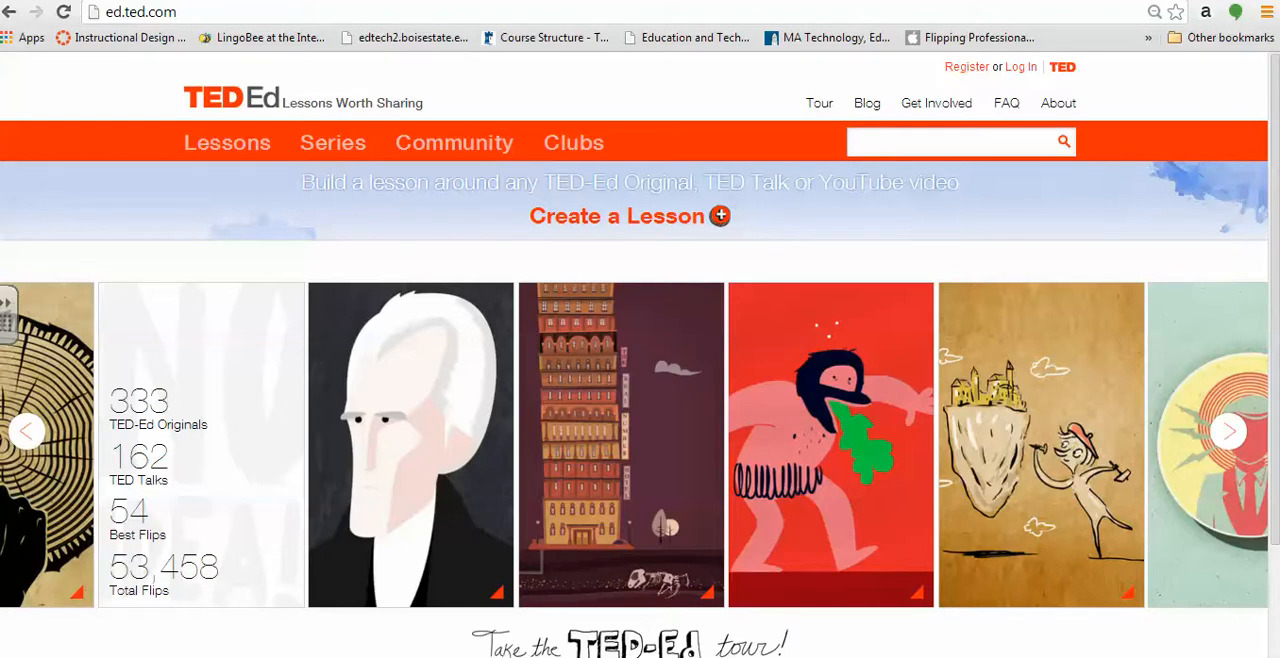
# Look over the TED account registration form and return to the TED-Ed home page
pyautogui.click(966, 66)
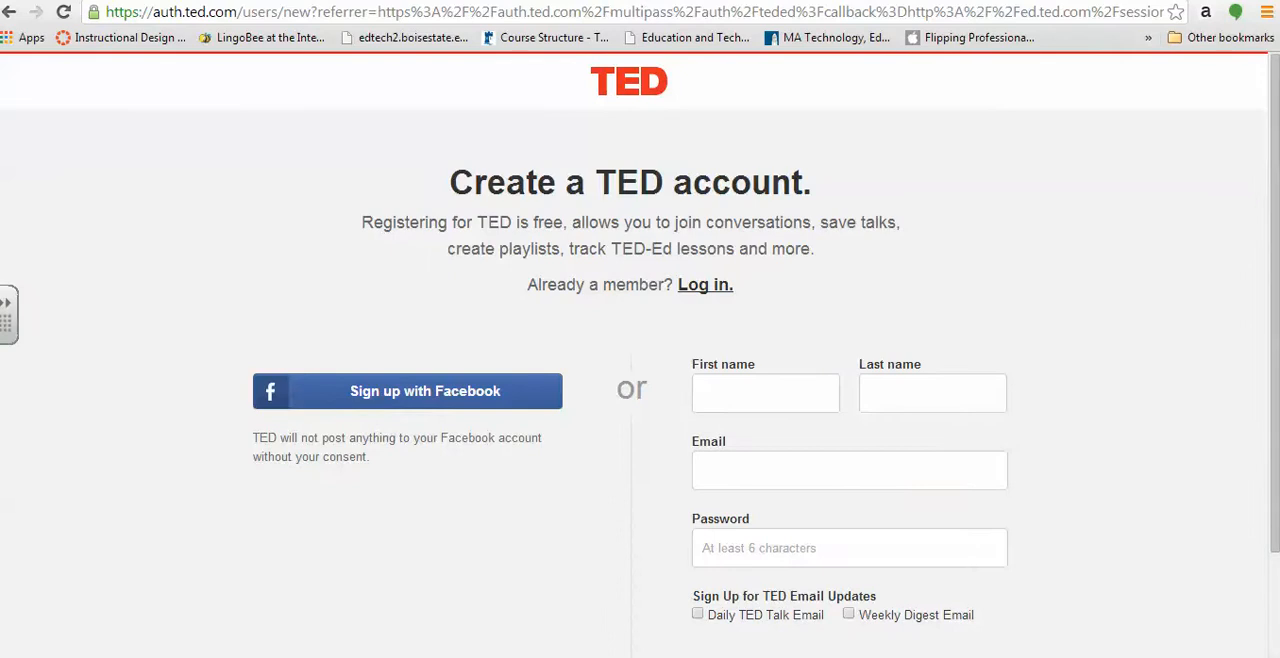
pyautogui.scroll(-2, 640, 354)
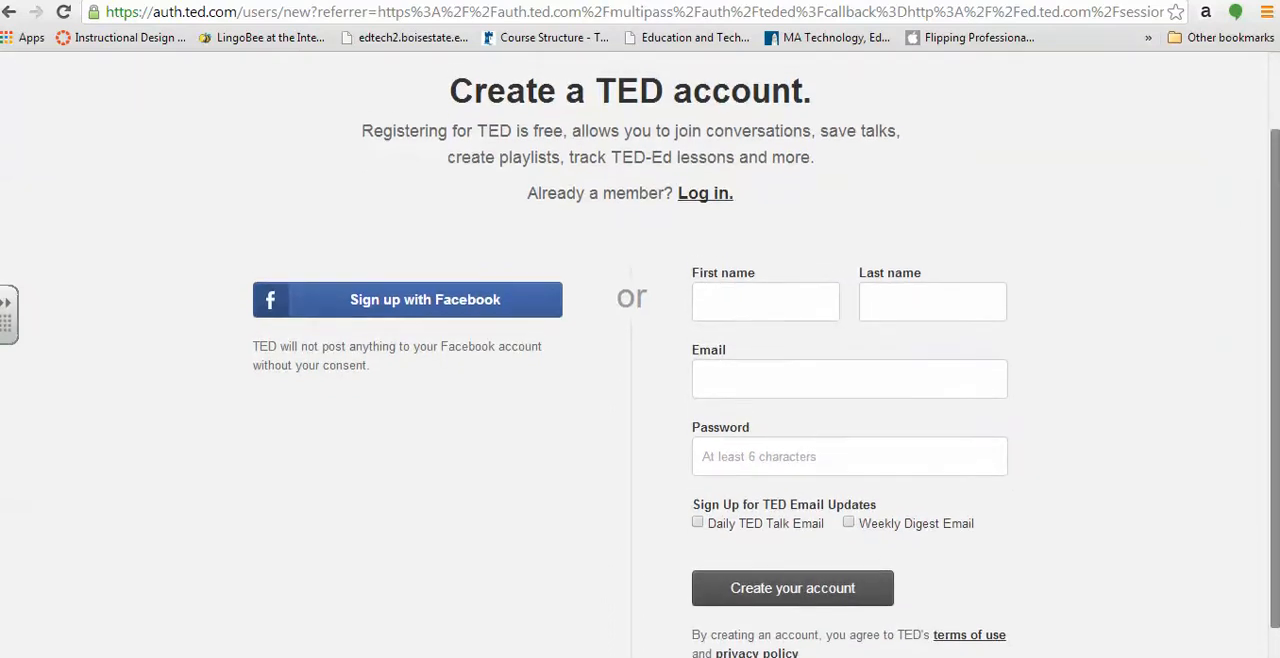
pyautogui.scroll(2, 640, 354)
pyautogui.click(9, 12)
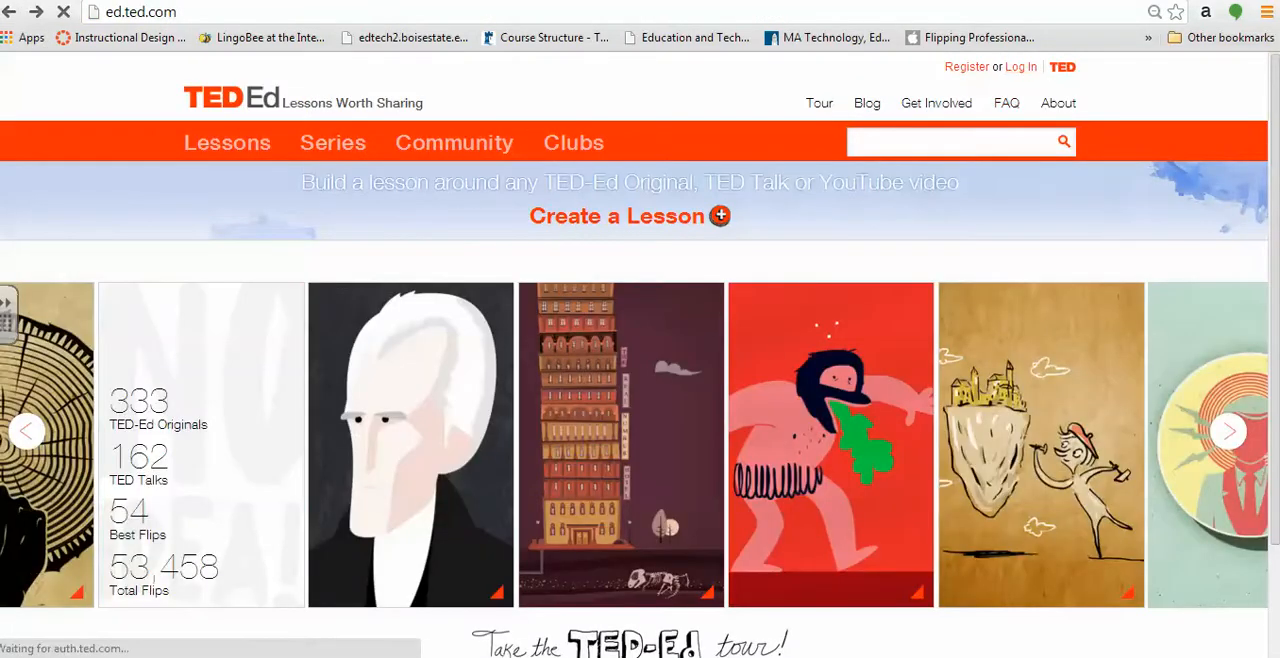
# Log in to TED-Ed with the account e-mail and password, and dismiss the browser's offer to save the password
pyautogui.click(1021, 67)
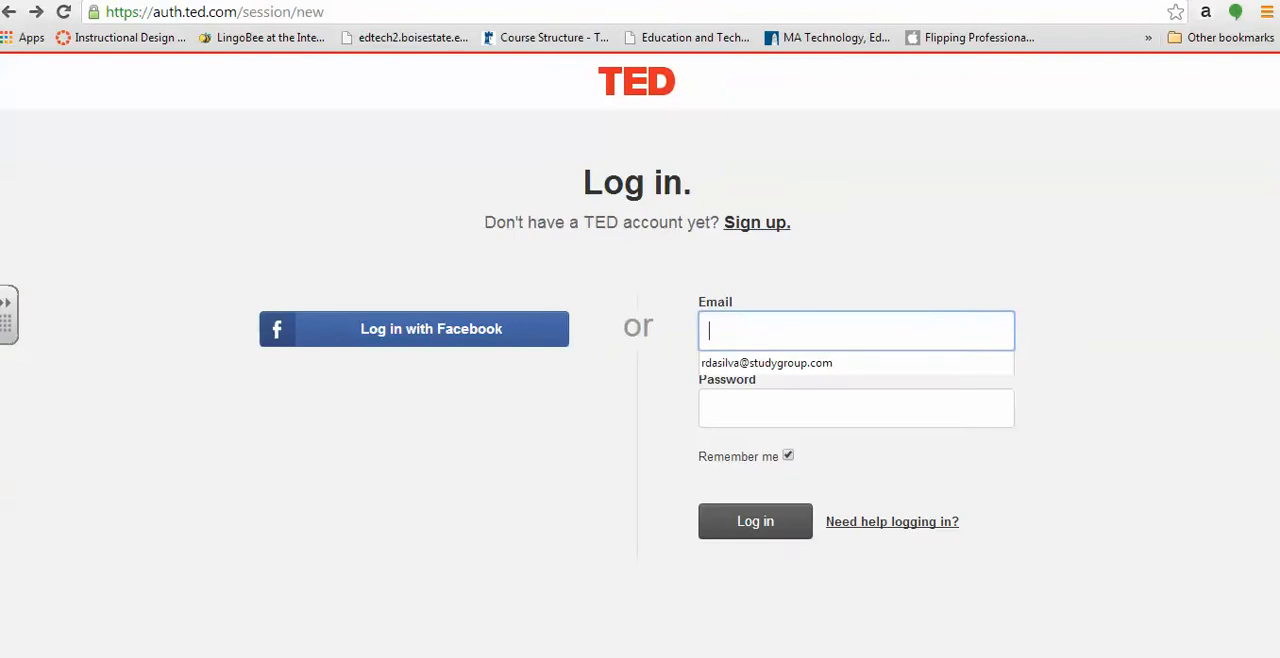
pyautogui.press('Down')
pyautogui.press('Tab')
pyautogui.write('*********')
pyautogui.press('Return')
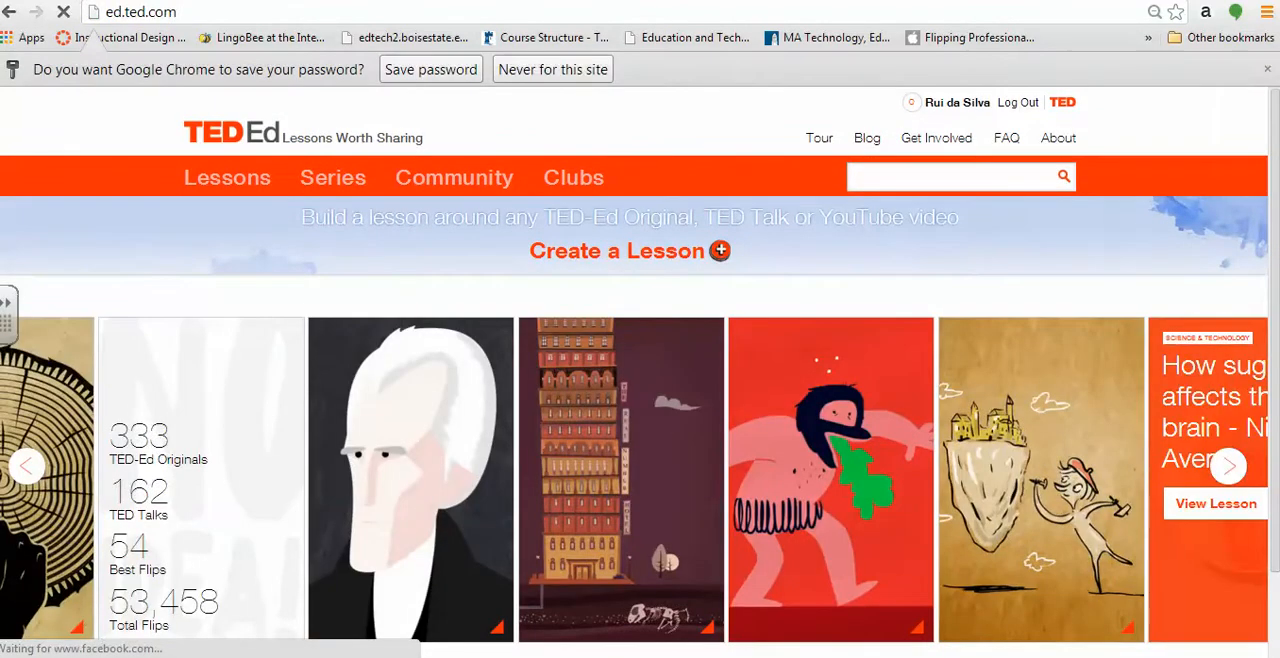
pyautogui.click(1267, 69)
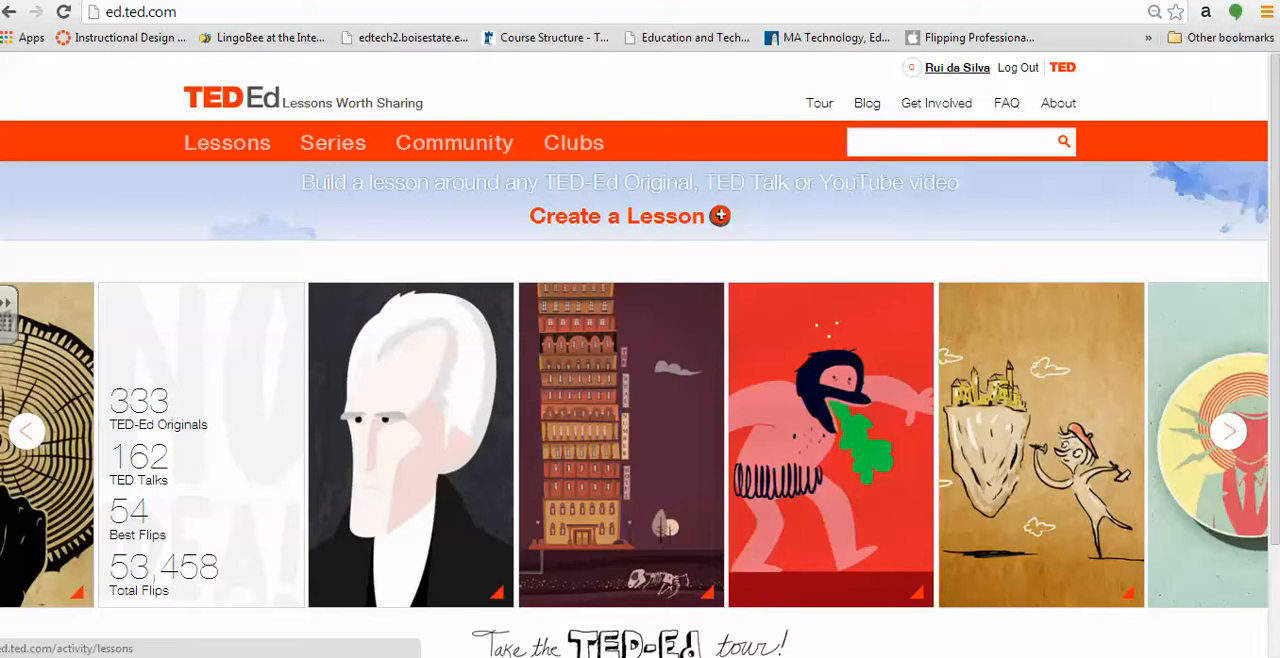
# Open the account's own lessons page and expand the Create a Lesson area
pyautogui.click(957, 68)
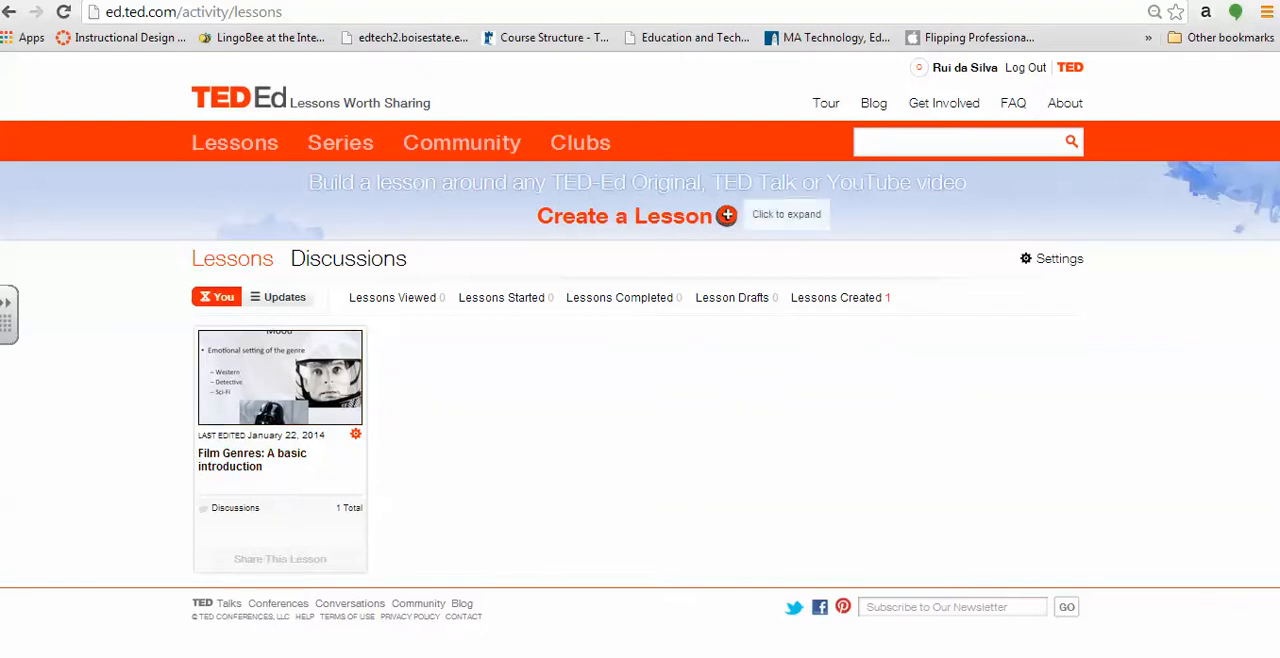
pyautogui.click(726, 215)
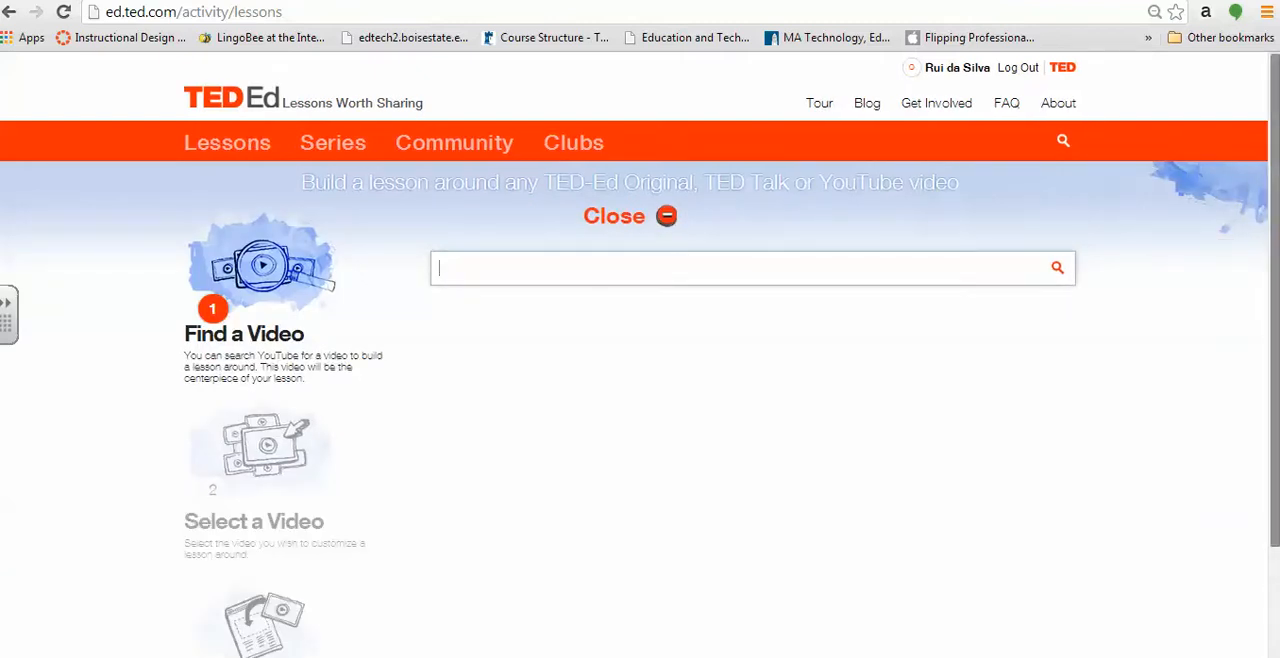
pyautogui.moveTo(1274, 250); pyautogui.dragTo(1274, 299)
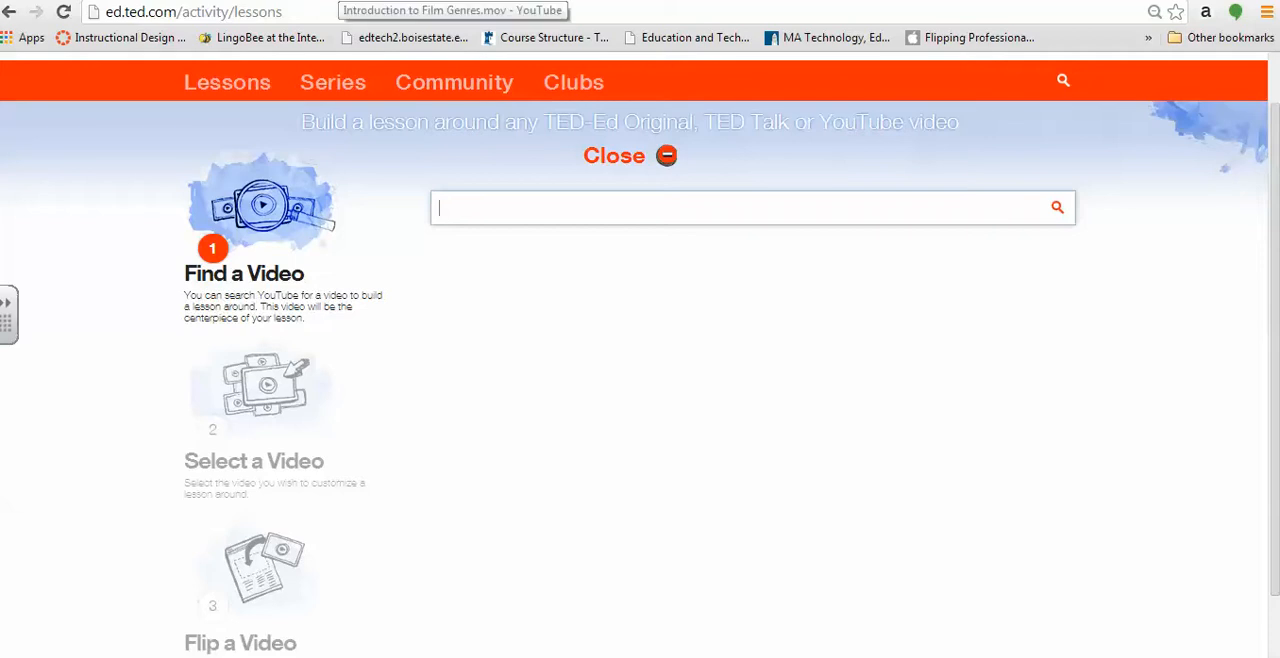
# Look up the lesson video using the copied YouTube address of Introduction to Film Genres.mov, and close the Create a Lesson area
pyautogui.click(338, 1)
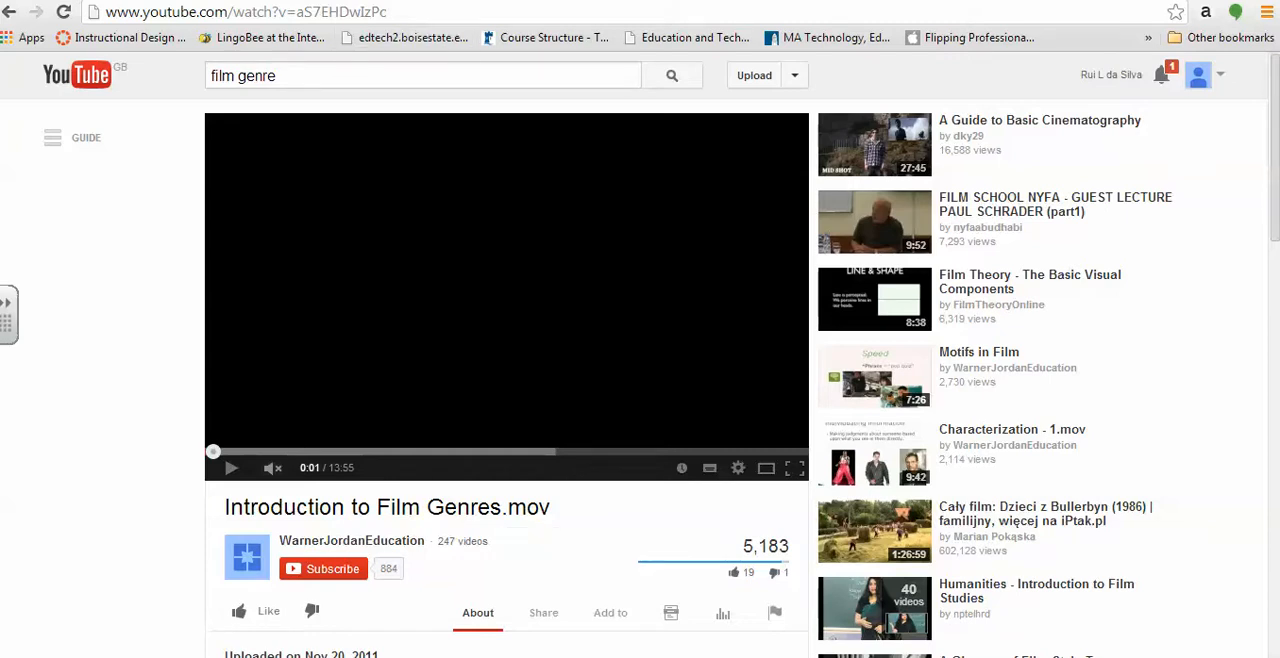
pyautogui.hotkey('ctrl', 'l')
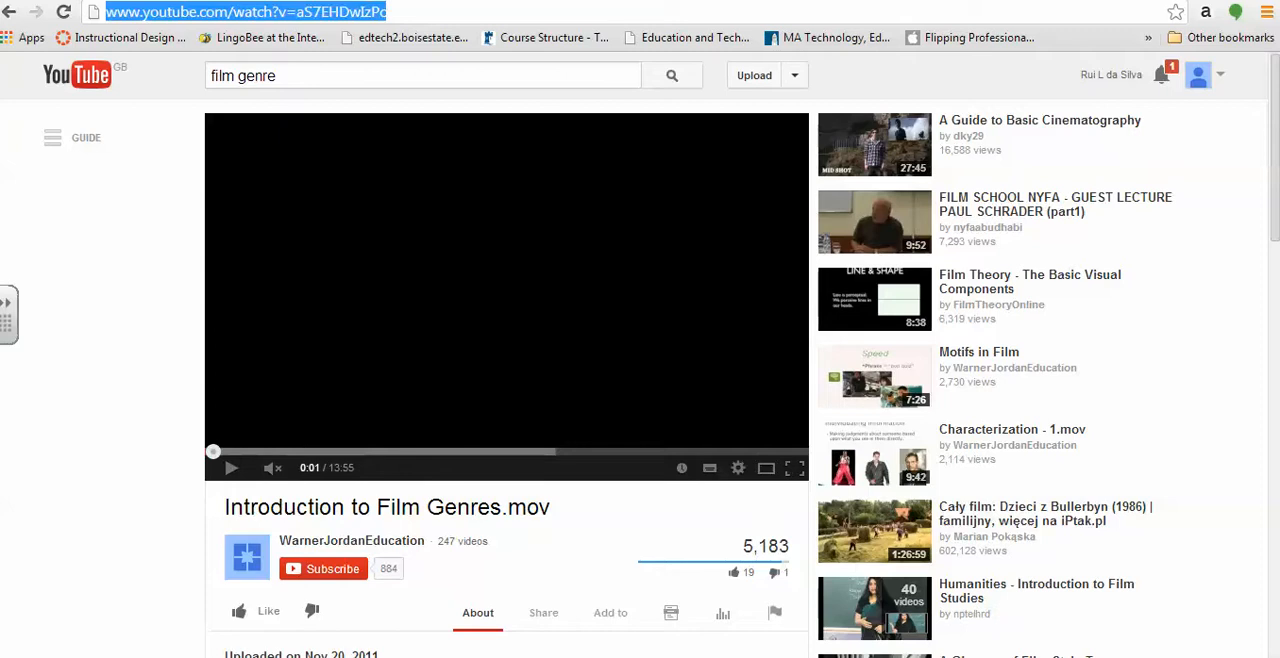
pyautogui.click(112, 1)
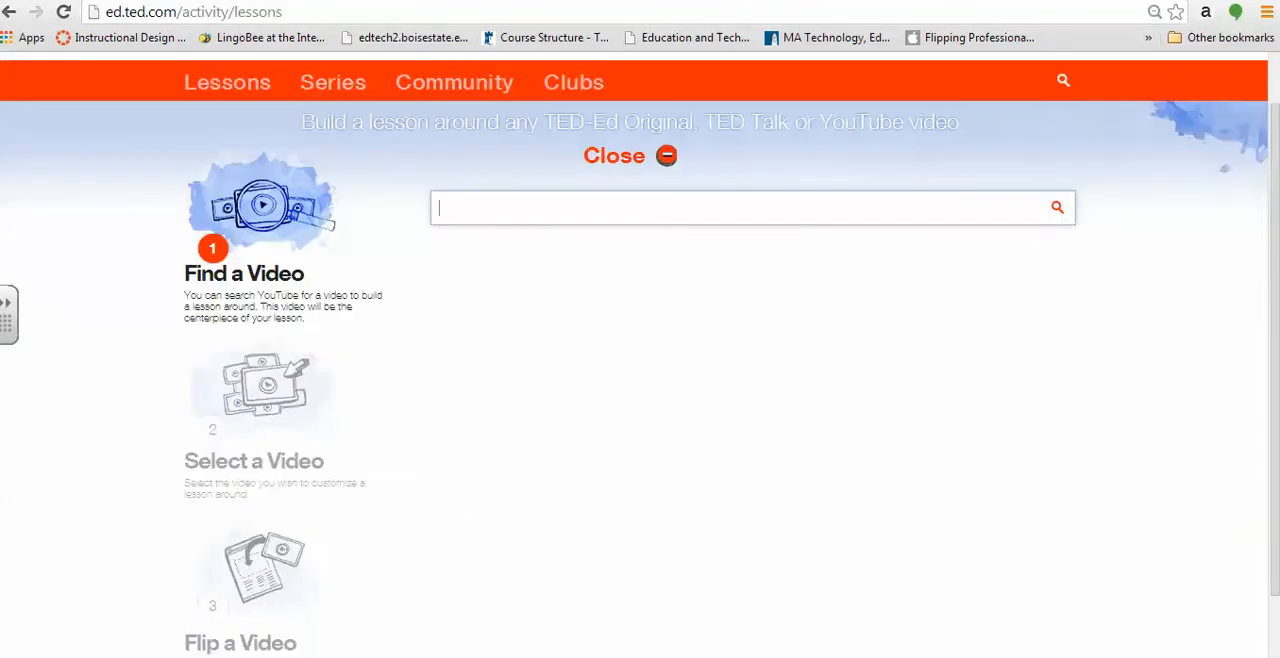
pyautogui.write('http://www.youtube.com/watch?v=aS7EHDwIzPo')
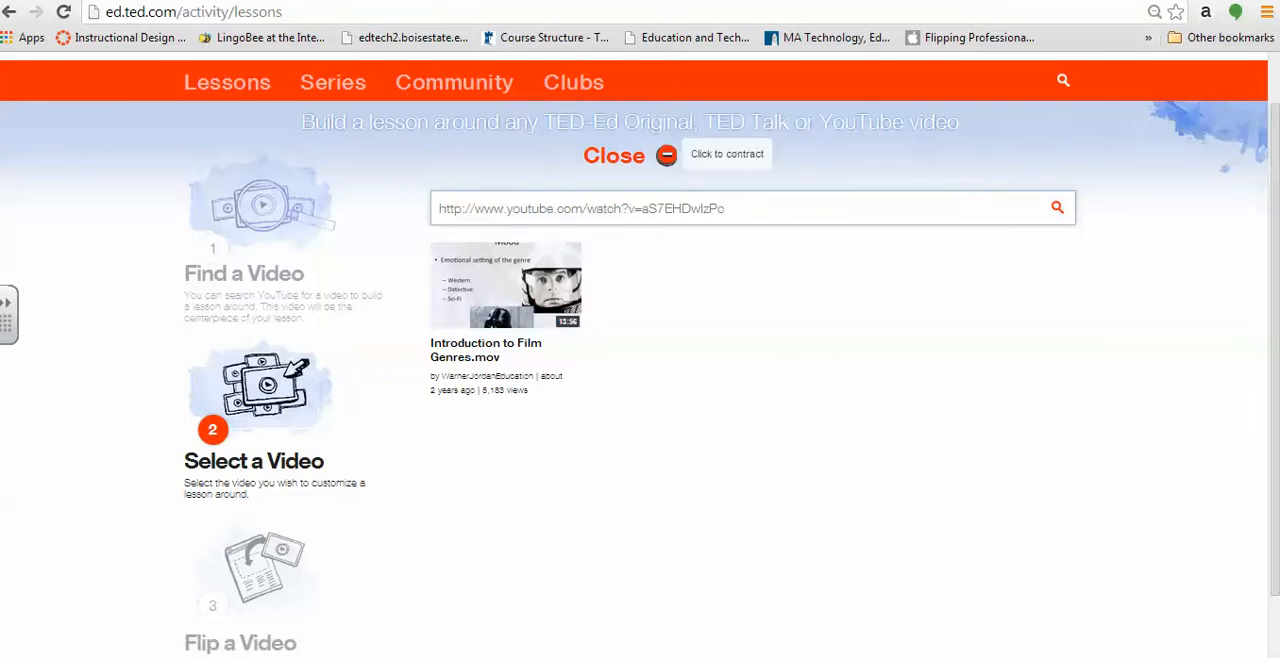
pyautogui.click(666, 155)
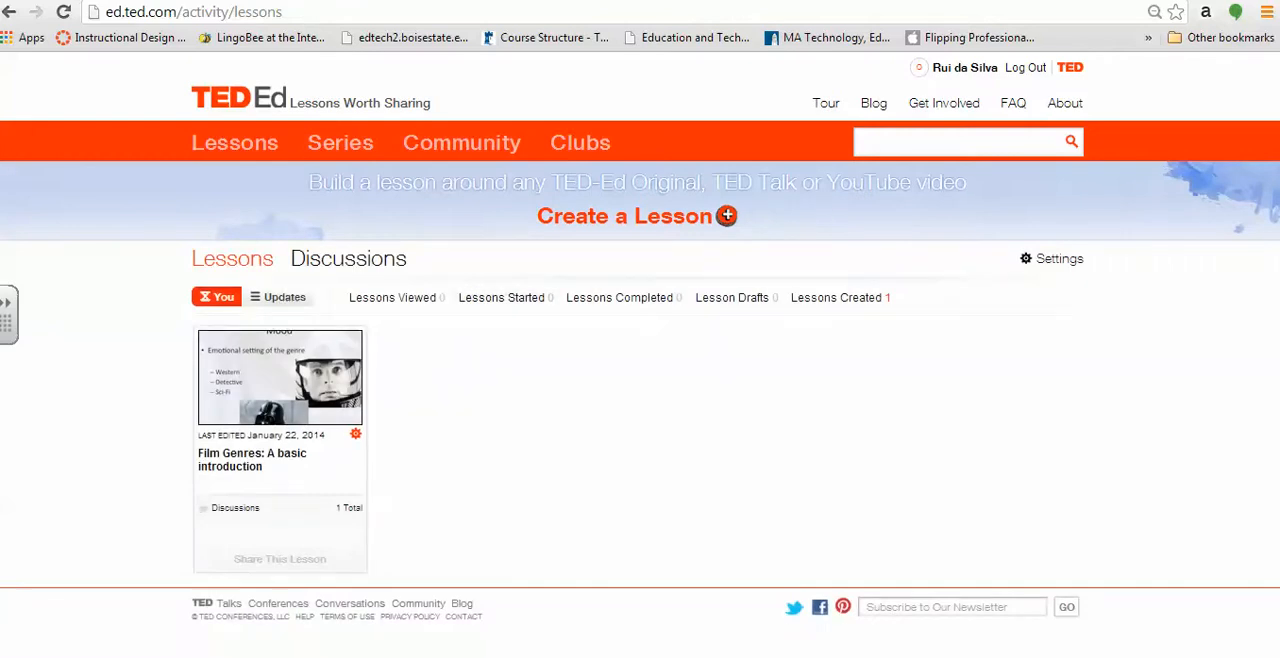
# Reopen the Create a Lesson area and search for videos on "film genre"
pyautogui.click(726, 216)
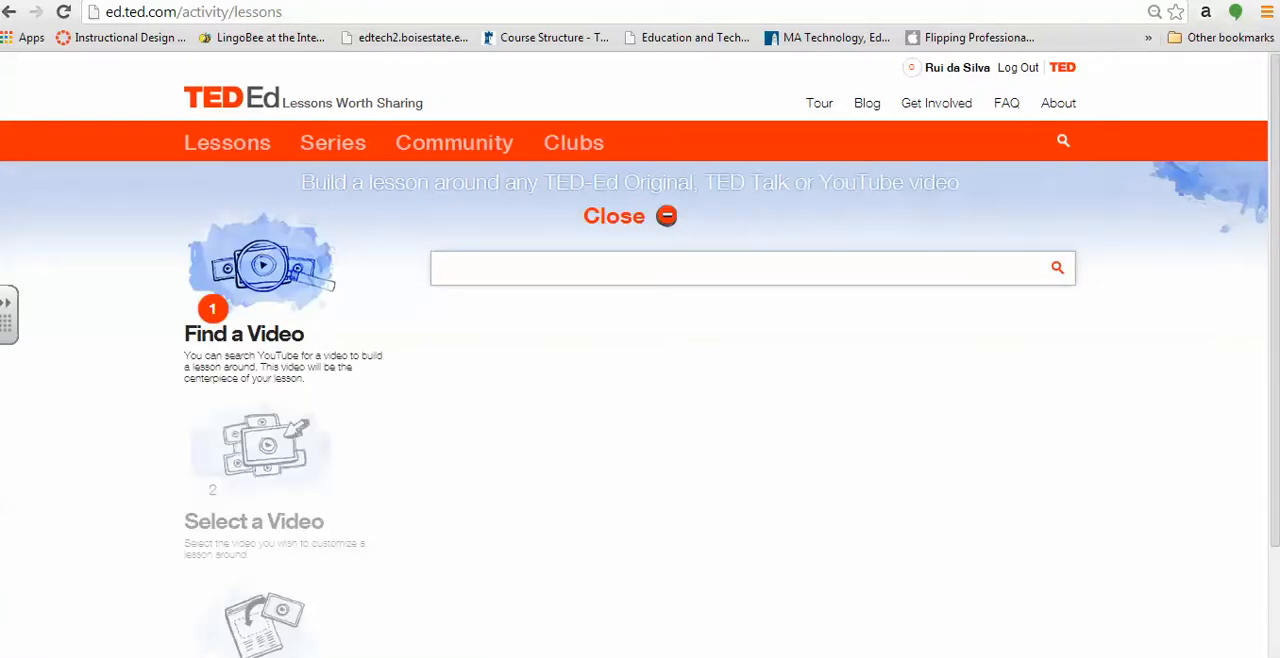
pyautogui.write('film genre')
pyautogui.press('Return')
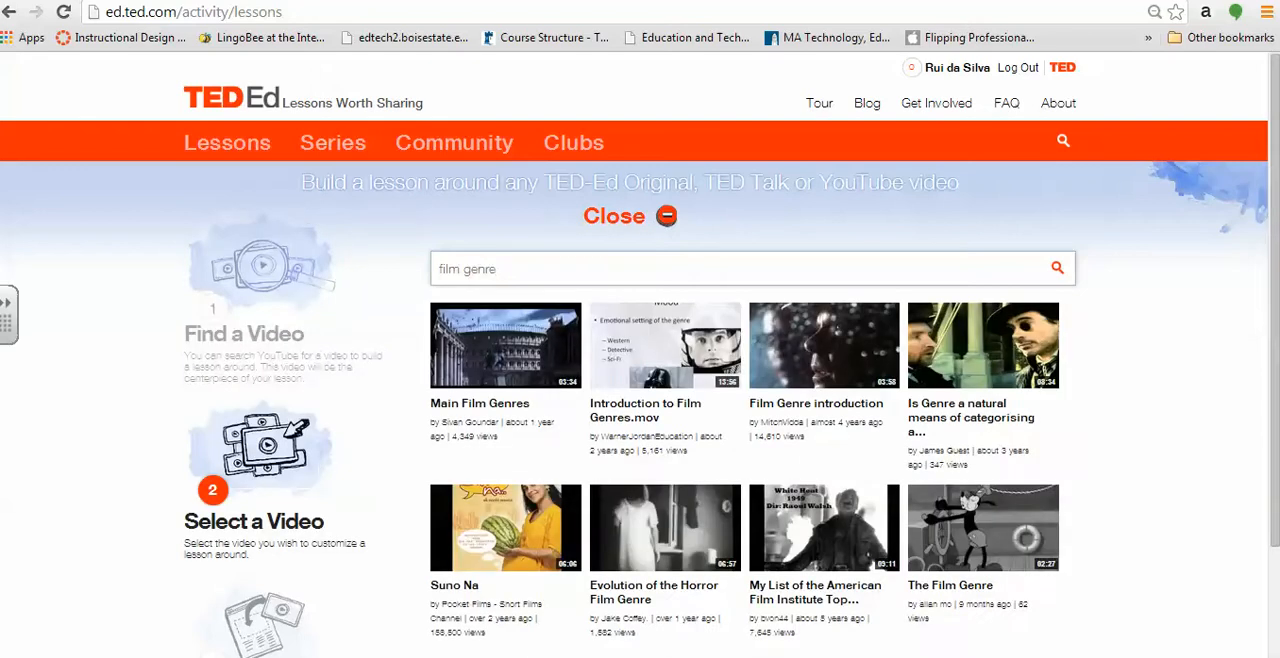
# Select the video Introduction to Film Genres.mov from the search results and flip it into a new lesson
pyautogui.moveTo(1275, 300); pyautogui.dragTo(1275, 362)
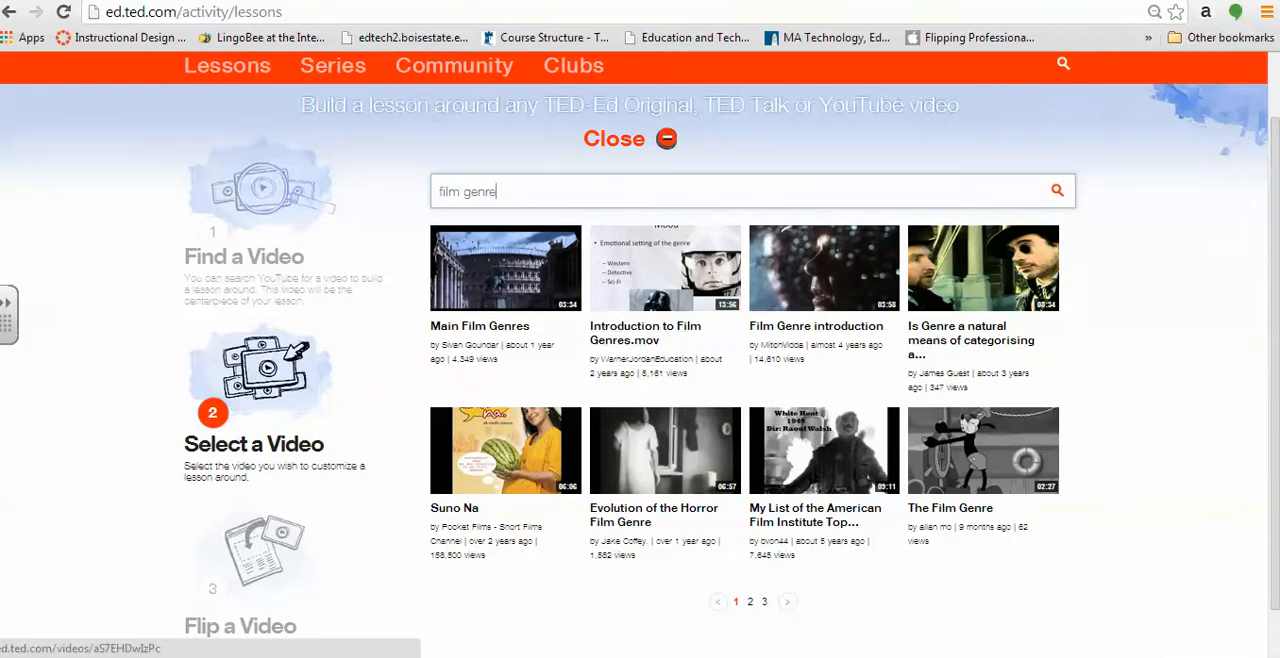
pyautogui.click(665, 269)
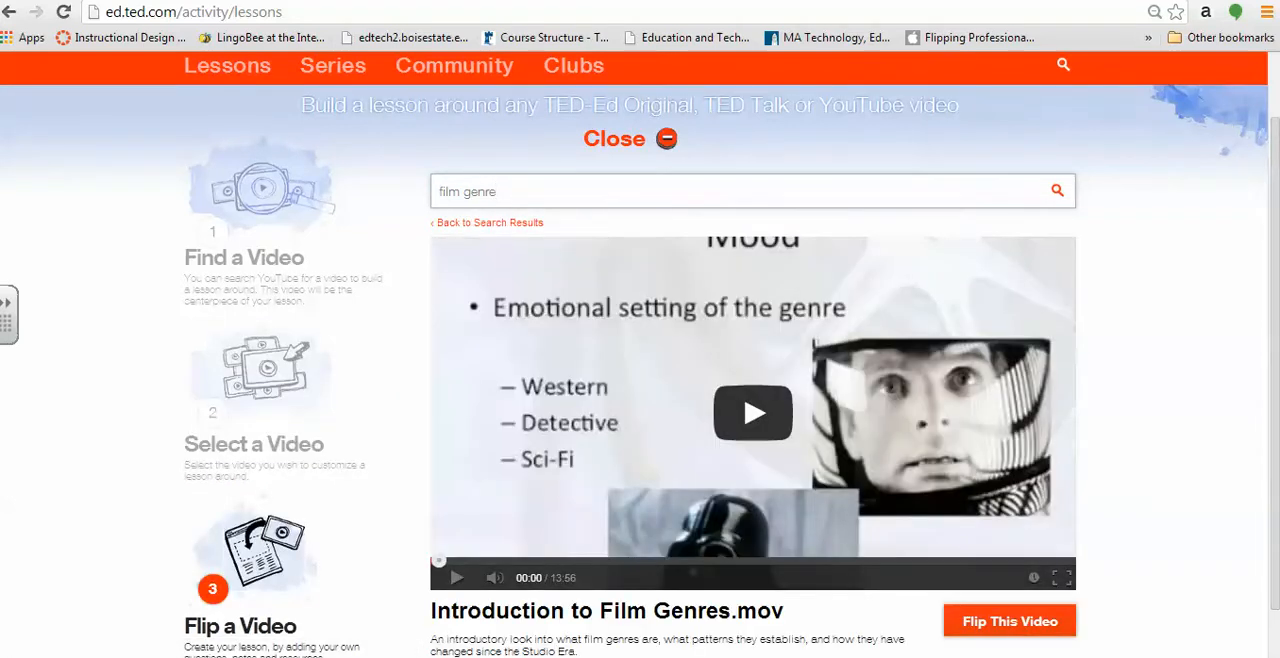
pyautogui.scroll(-1, 640, 354)
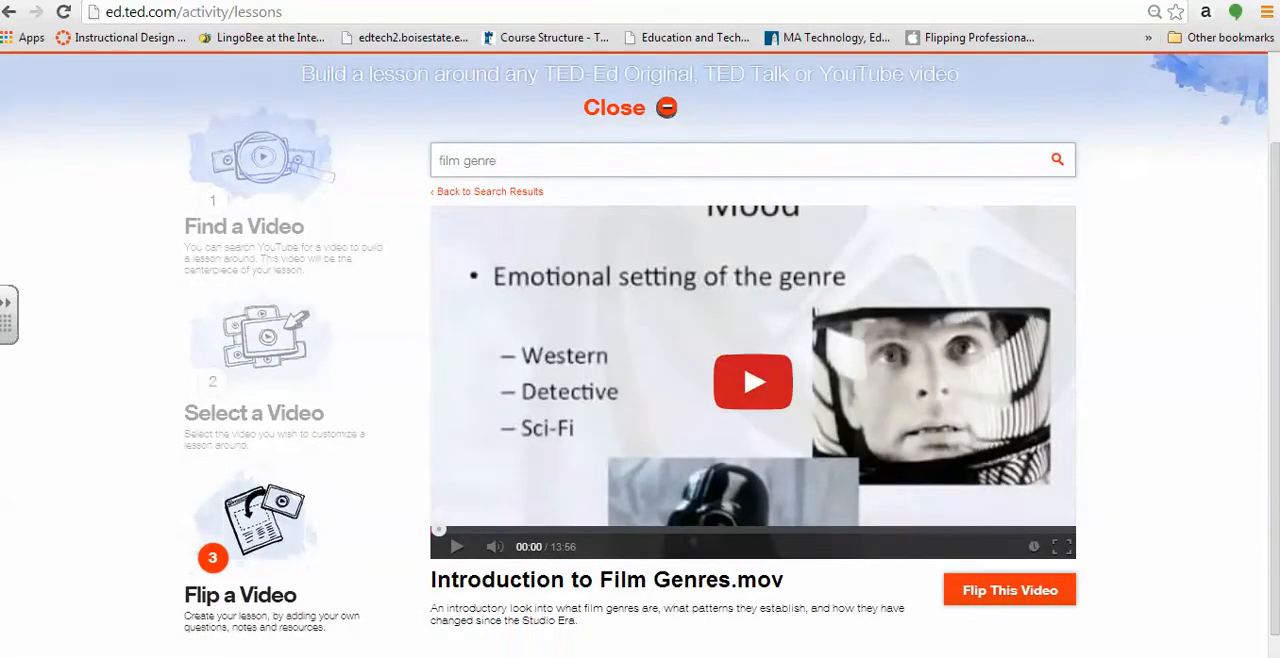
pyautogui.scroll(-1, 640, 354)
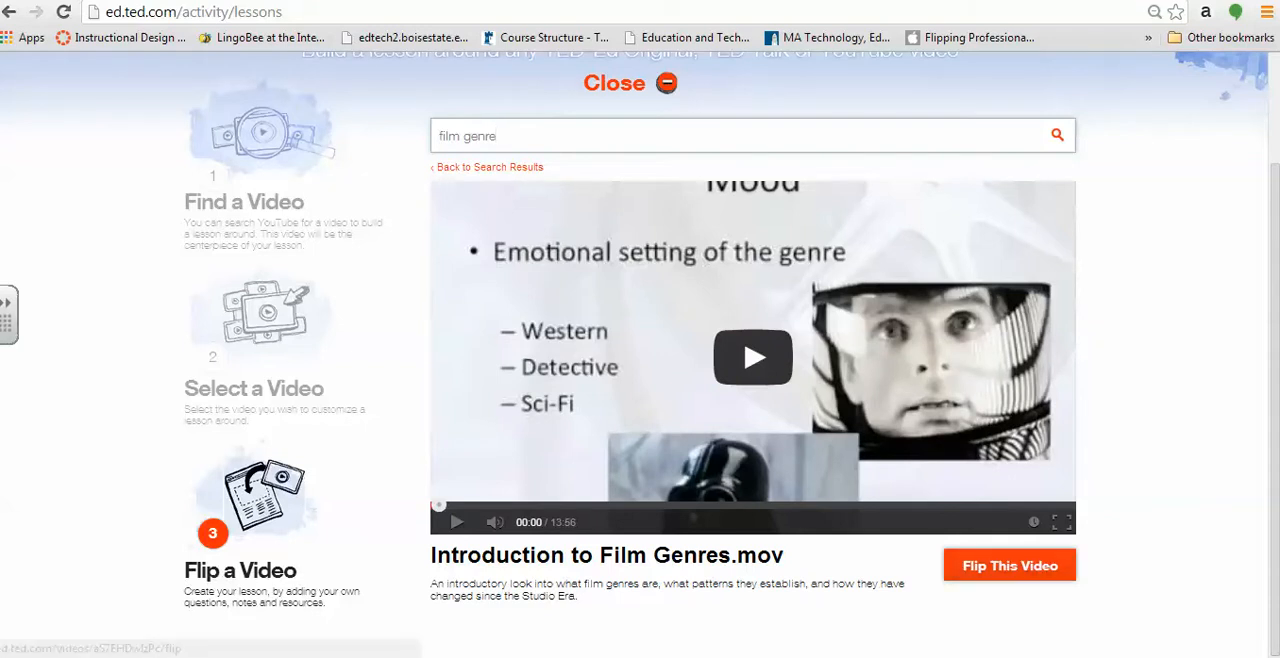
pyautogui.click(1010, 566)
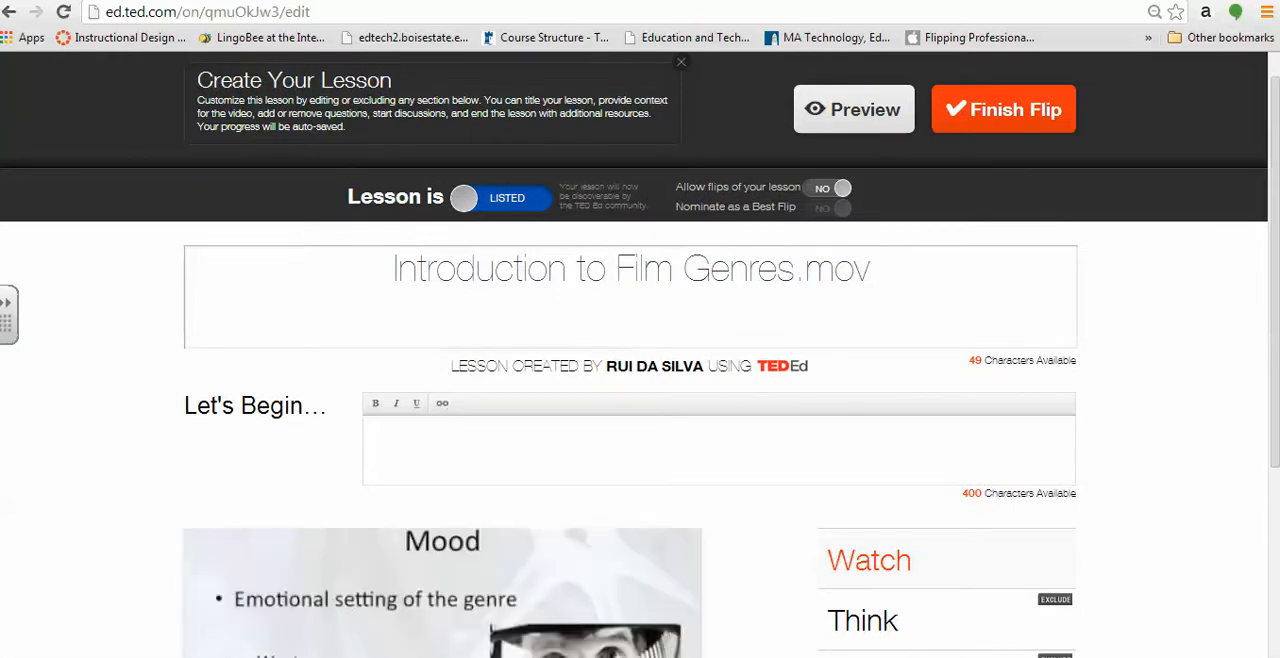
# Replace the lesson title with "Film Genres"
pyautogui.click(795, 269)
pyautogui.press('End')
pyautogui.press('BackSpace')
pyautogui.press('BackSpace')
pyautogui.press('BackSpace')
pyautogui.press('BackSpace')
pyautogui.press('BackSpace')
pyautogui.press('BackSpace')
pyautogui.press('BackSpace')
pyautogui.press('BackSpace')
pyautogui.press('BackSpace')
pyautogui.press('BackSpace')
pyautogui.press('BackSpace')
pyautogui.press('BackSpace')
pyautogui.press('BackSpace')
pyautogui.press('BackSpace')
pyautogui.press('BackSpace')
pyautogui.press('BackSpace')
pyautogui.press('BackSpace')
pyautogui.press('BackSpace')
pyautogui.press('BackSpace')
pyautogui.press('BackSpace')
pyautogui.press('BackSpace')
pyautogui.press('BackSpace')
pyautogui.press('BackSpace')
pyautogui.press('BackSpace')
pyautogui.press('BackSpace')
pyautogui.press('BackSpace')
pyautogui.press('BackSpace')
pyautogui.press('BackSpace')
pyautogui.press('BackSpace')
pyautogui.press('BackSpace')
pyautogui.press('BackSpace')
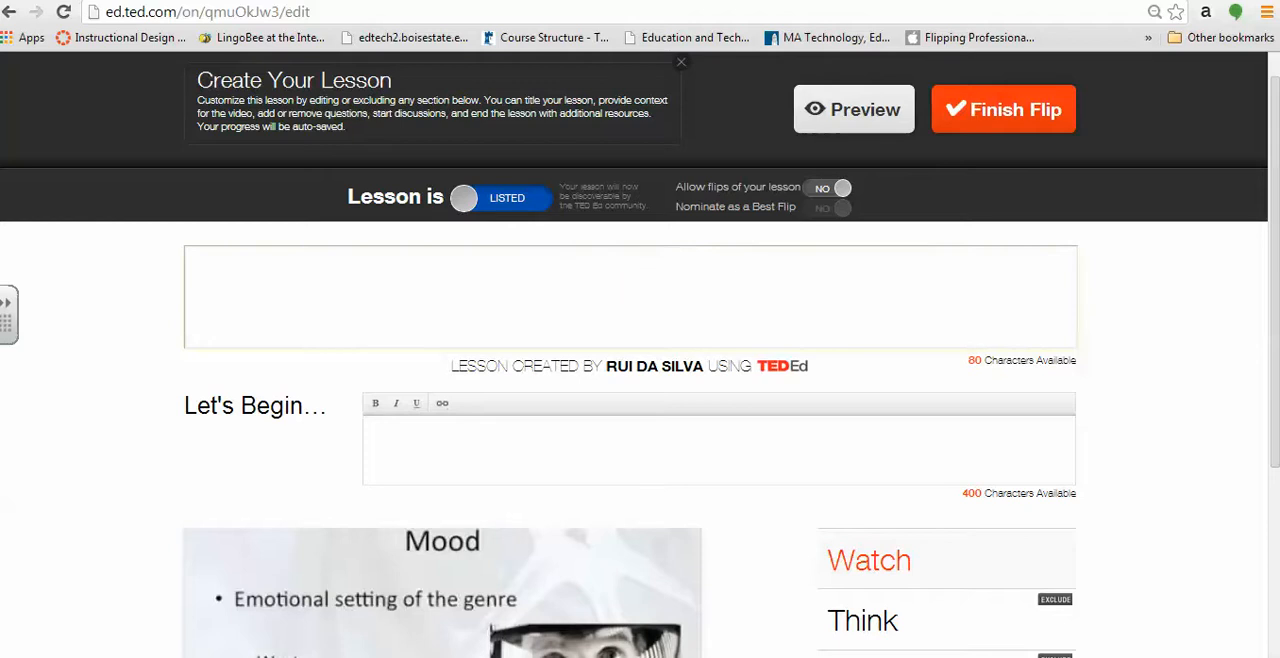
pyautogui.write('film Gn')
pyautogui.press('BackSpace')
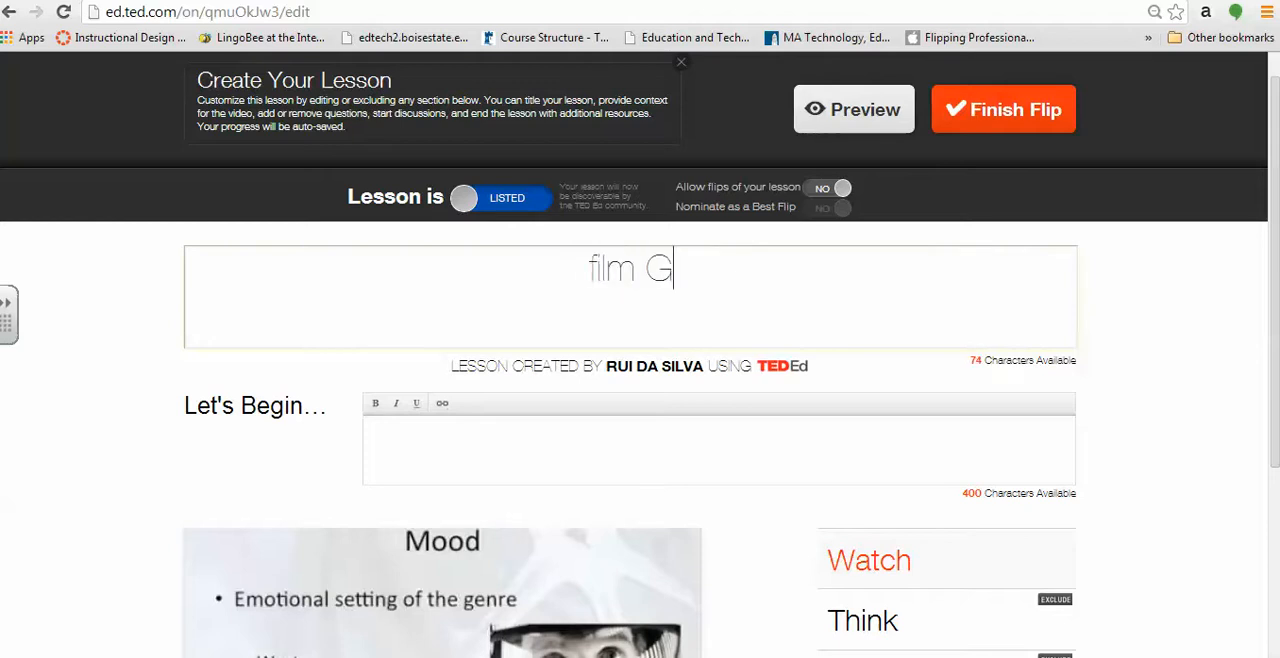
pyautogui.press('BackSpace')
pyautogui.press('BackSpace')
pyautogui.press('BackSpace')
pyautogui.press('BackSpace')
pyautogui.press('BackSpace')
pyautogui.press('BackSpace')
pyautogui.write('Film Genres')
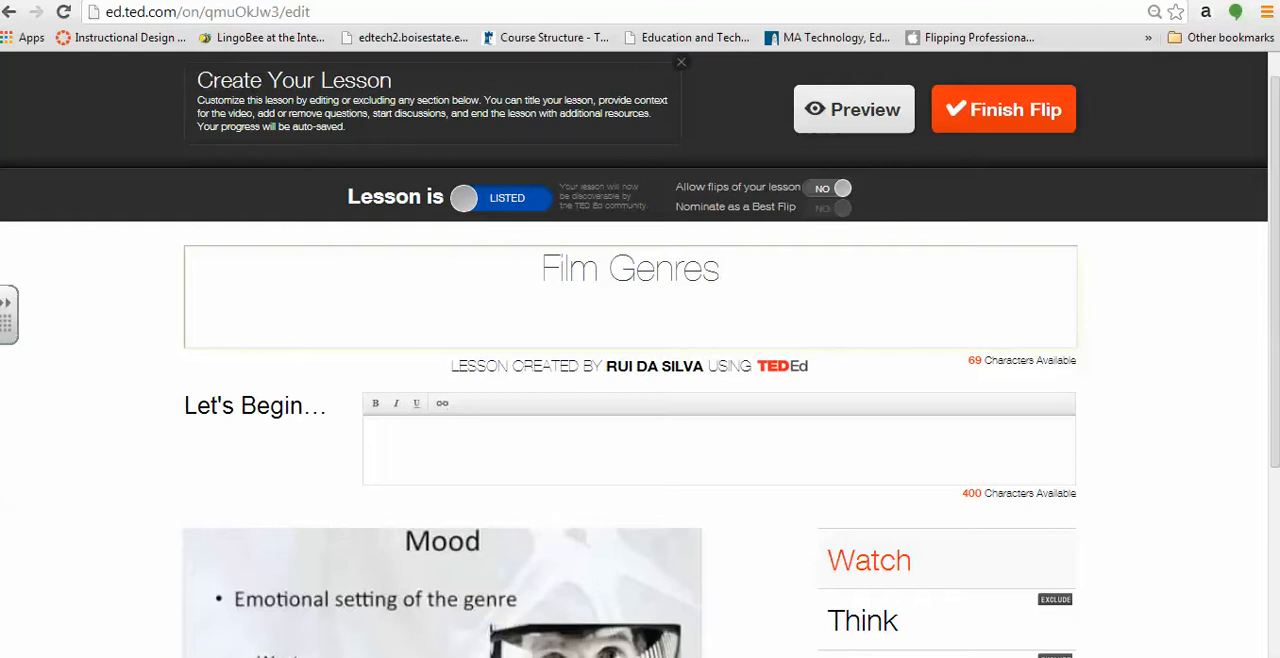
# Switch the lesson to Unlisted and back to Listed, and set Allow flips of your lesson to Yes
pyautogui.click(508, 198)
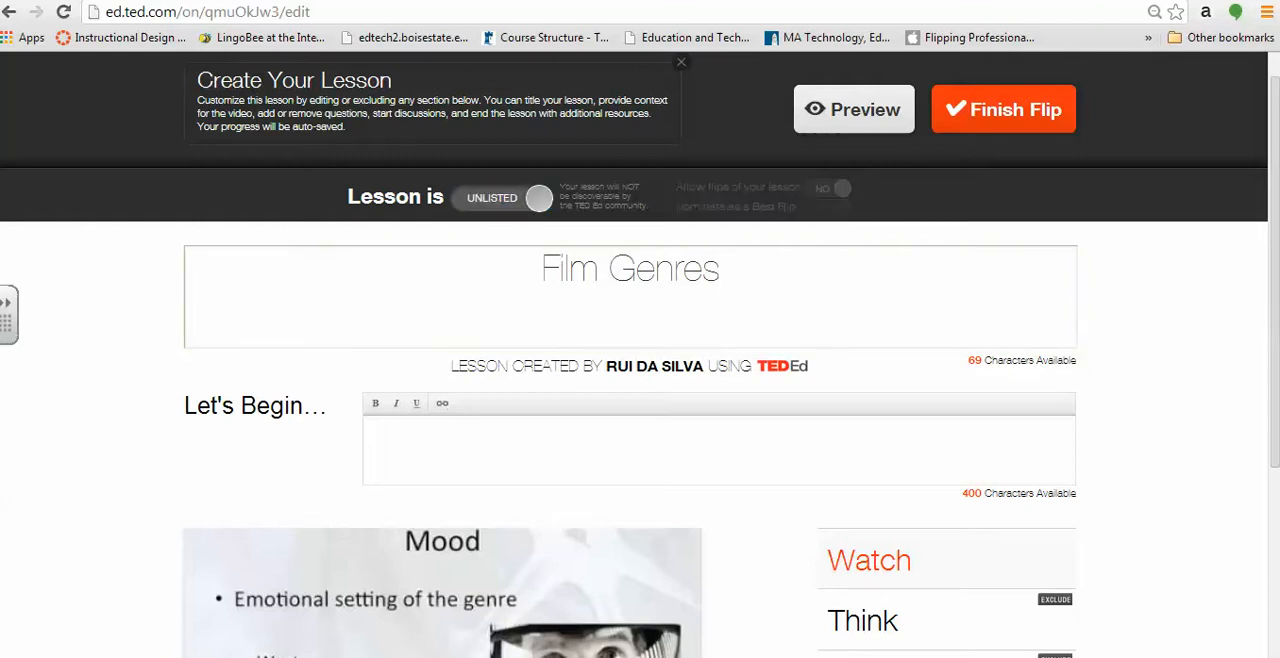
pyautogui.click(502, 198)
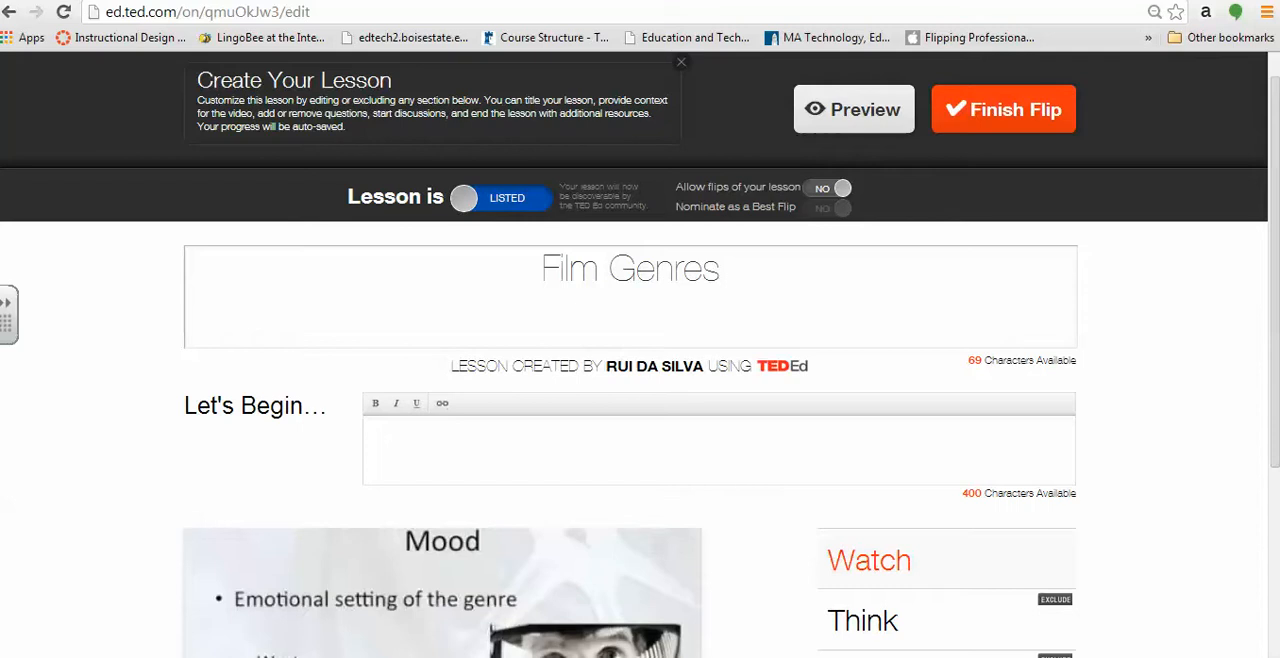
pyautogui.click(829, 188)
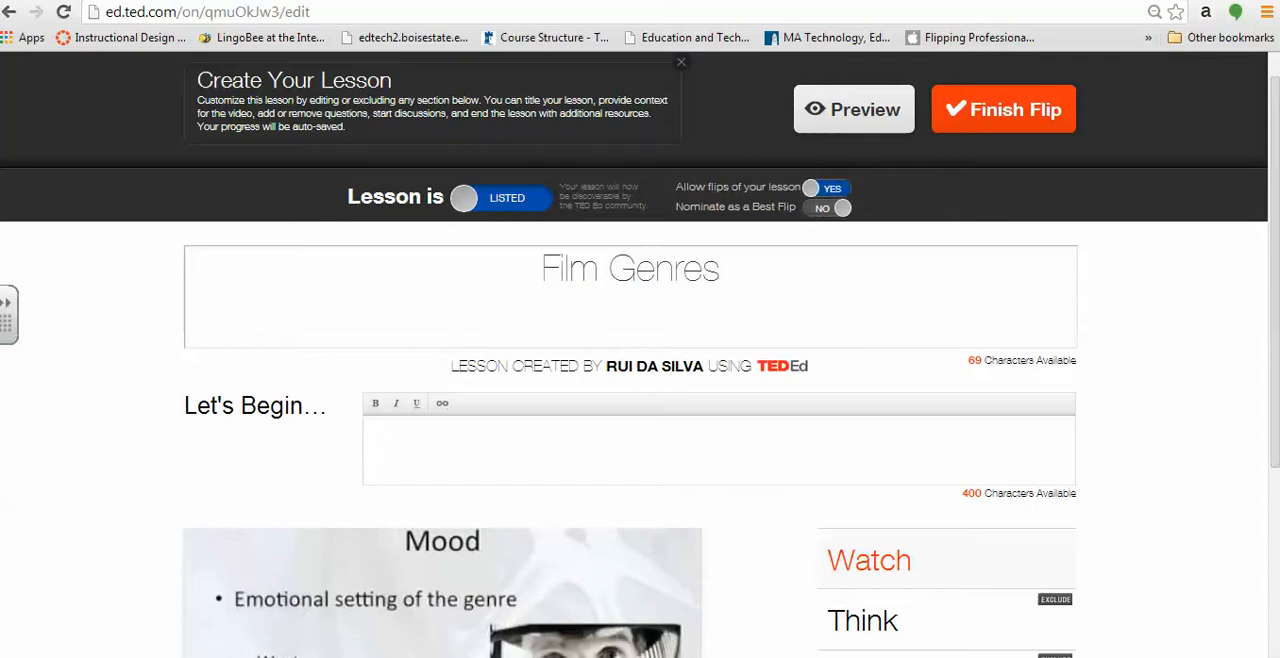
pyautogui.click(829, 188)
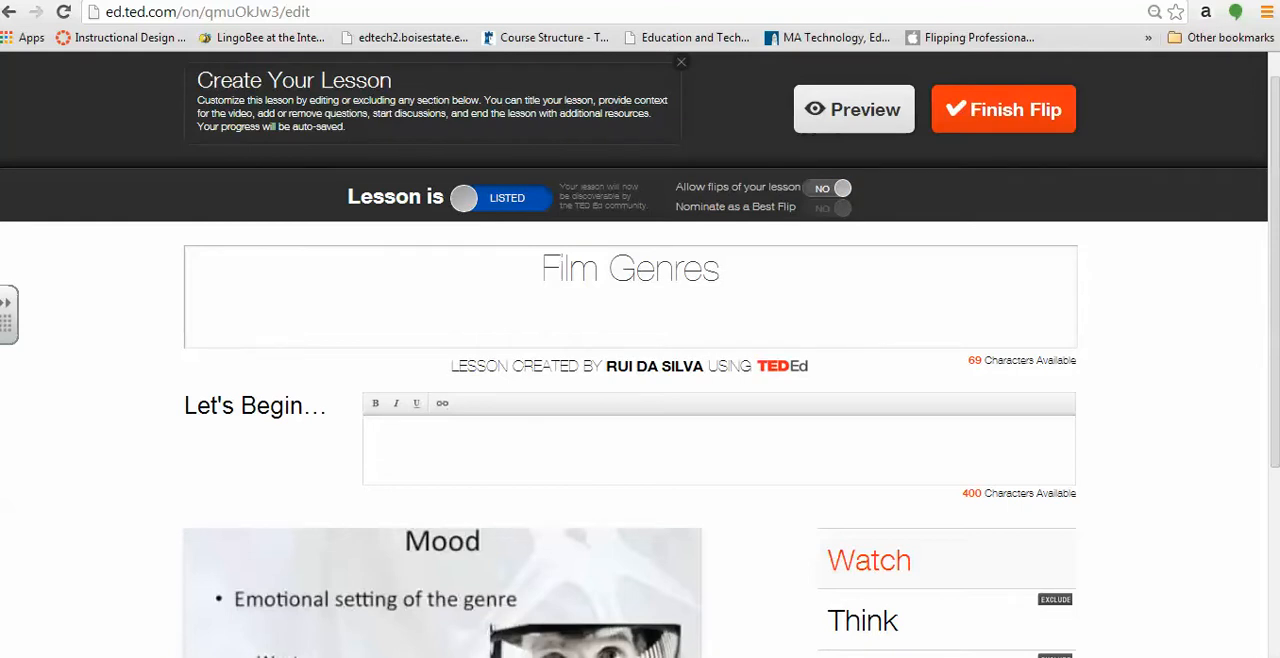
pyautogui.click(829, 188)
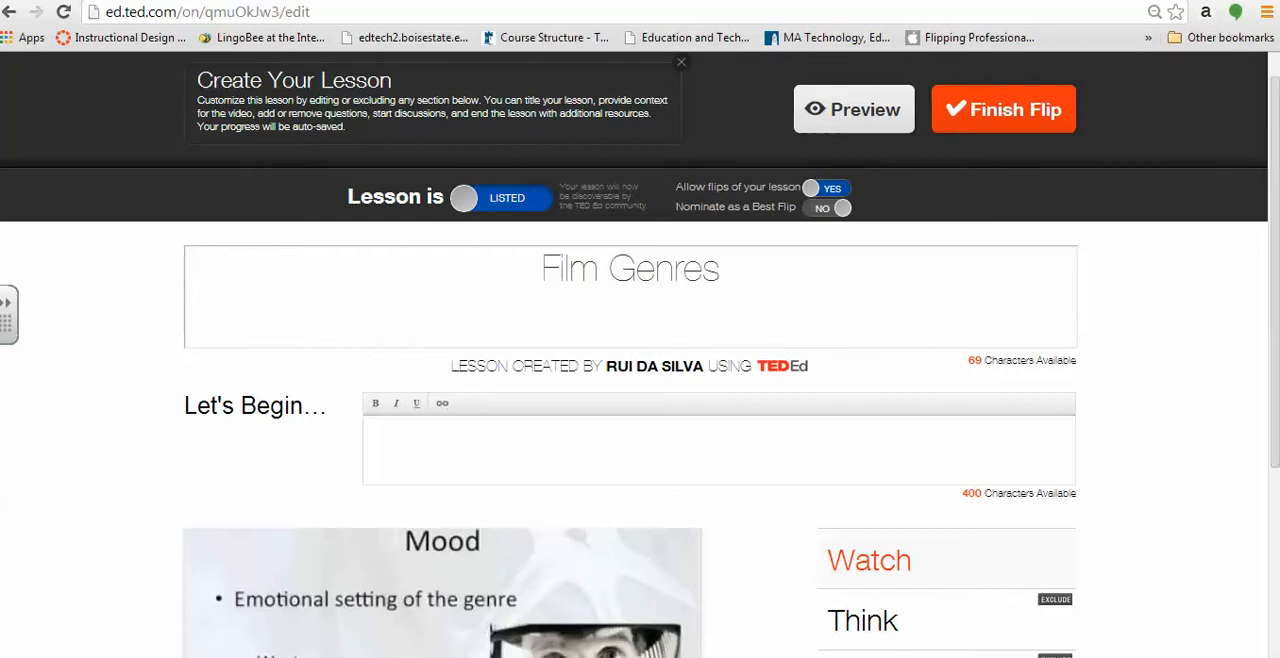